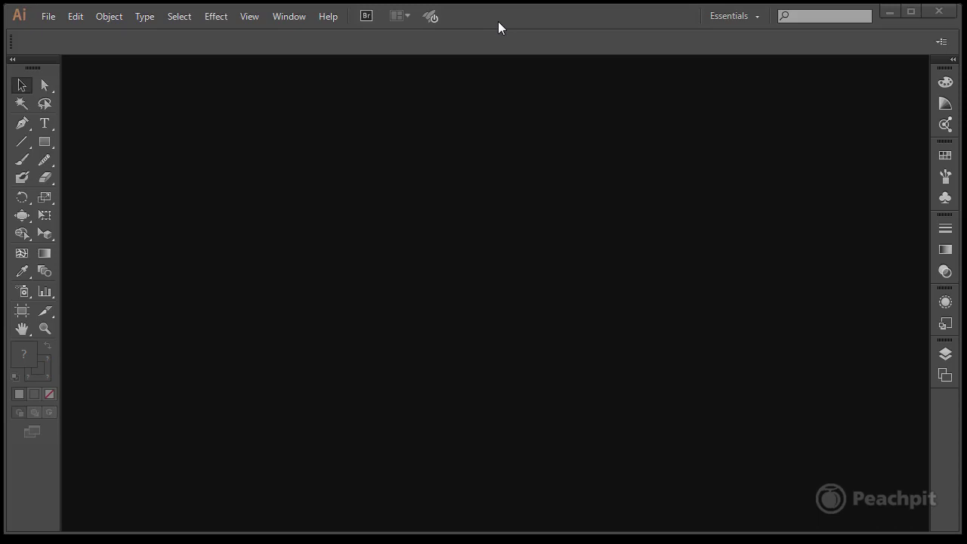
Step: Start a new document named "new doc", keeping the custom document profile
left_click(43, 16)
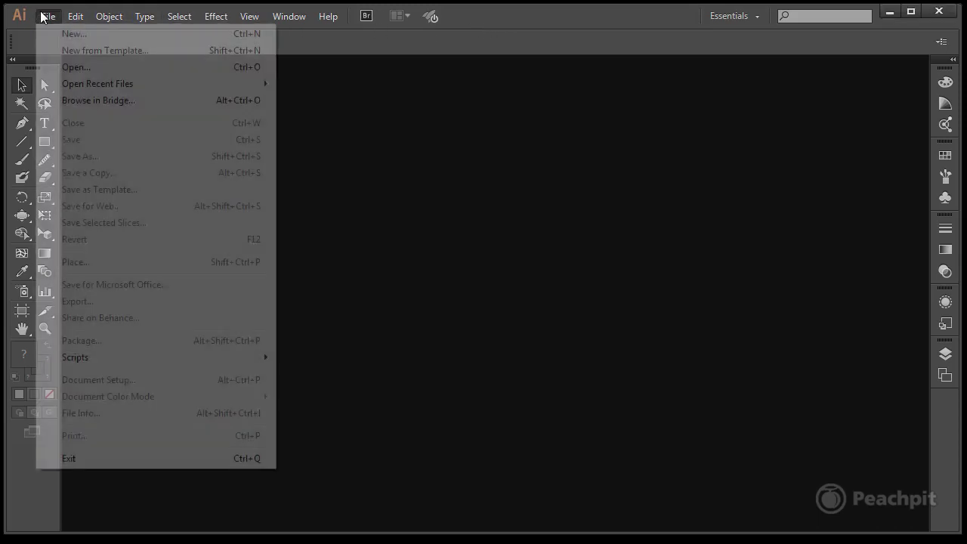
left_click(67, 35)
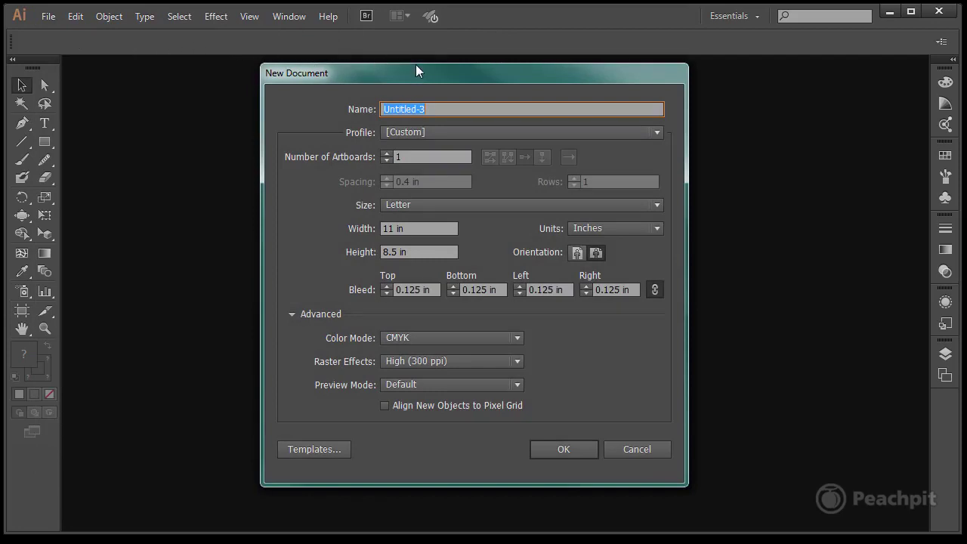
left_click_drag(415, 72, 415, 68)
left_click_drag(432, 105, 382, 105)
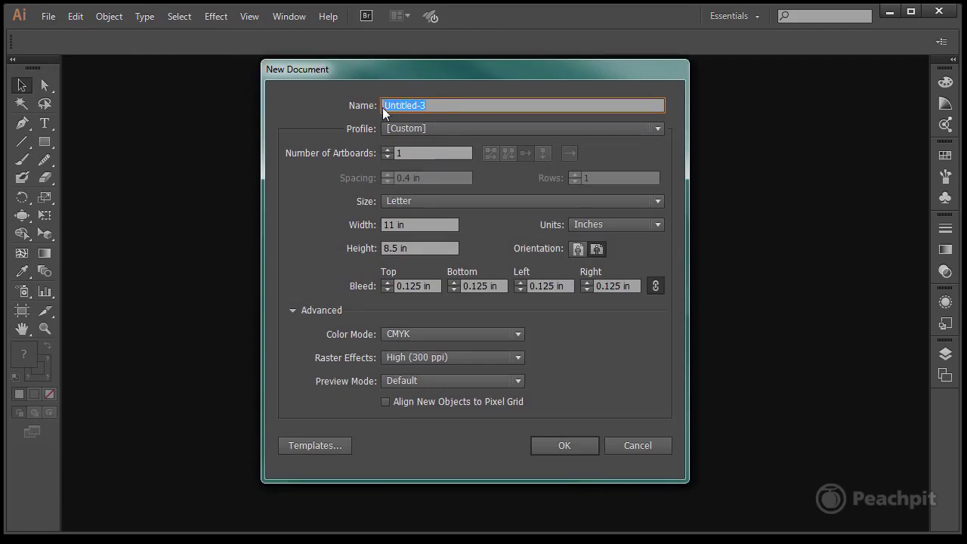
type("new doc")
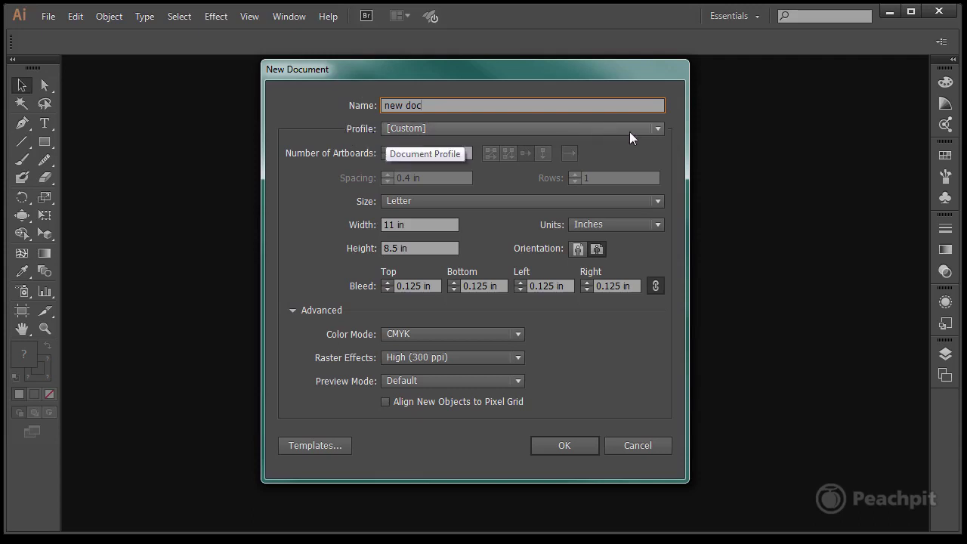
left_click(659, 129)
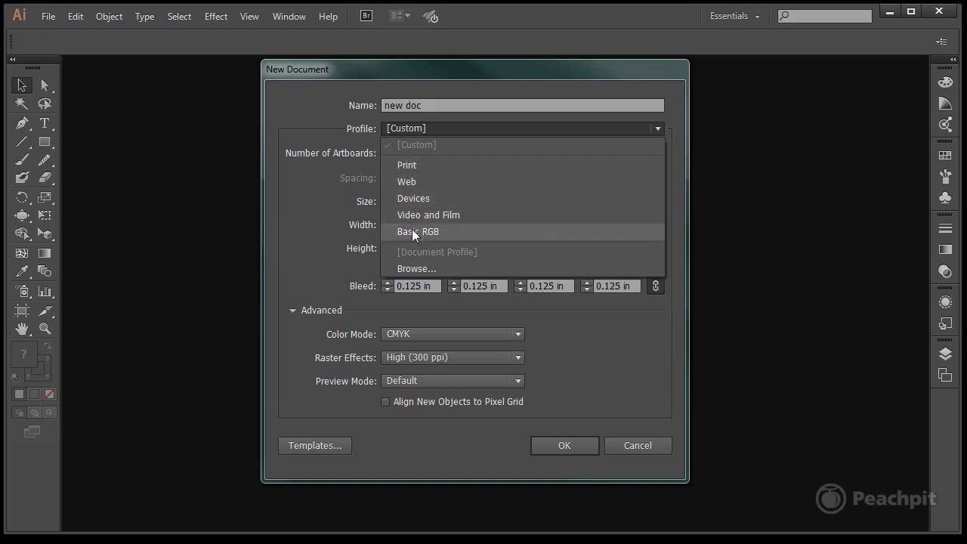
left_click(444, 129)
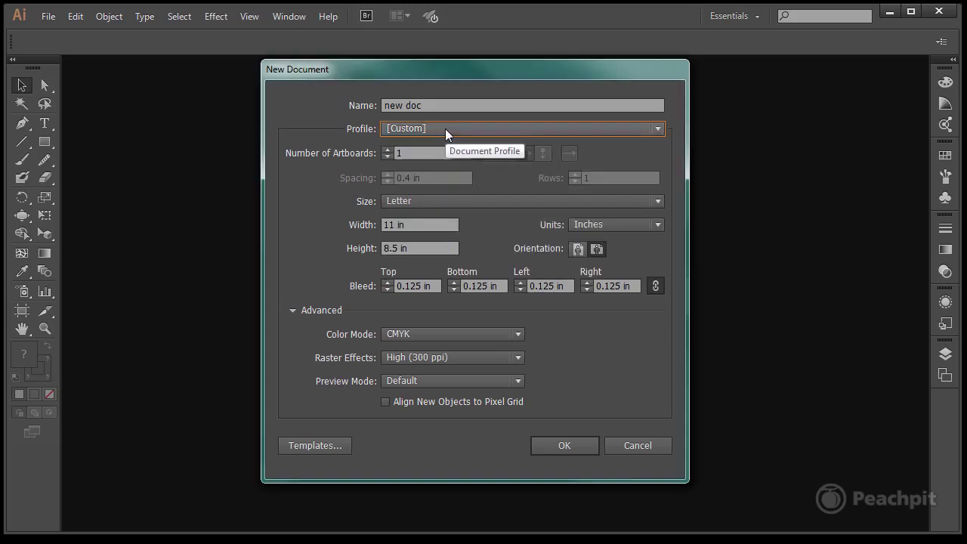
Step: Set the new document to 4 artboards arranged by row with 0.6 in spacing
left_click(388, 151)
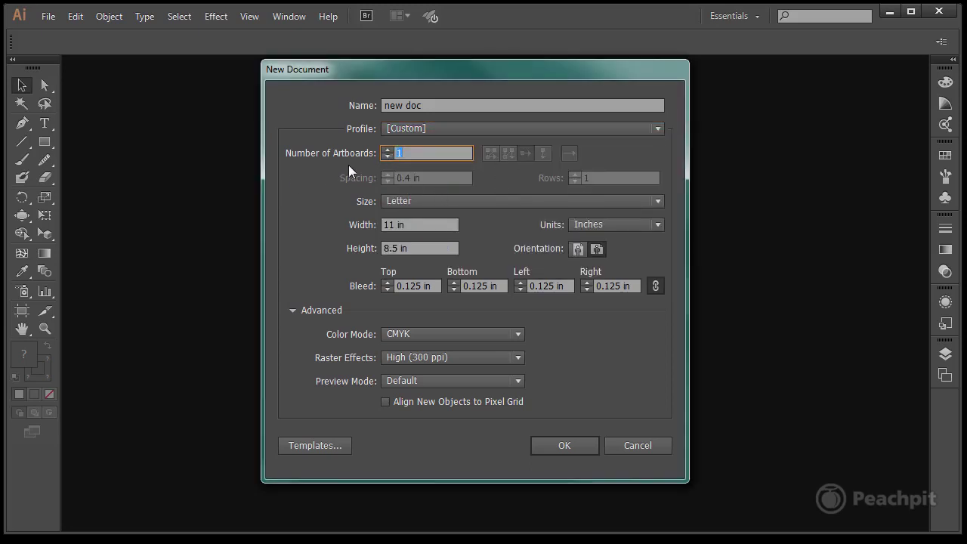
left_click(387, 149)
left_click(387, 150)
left_click(387, 150)
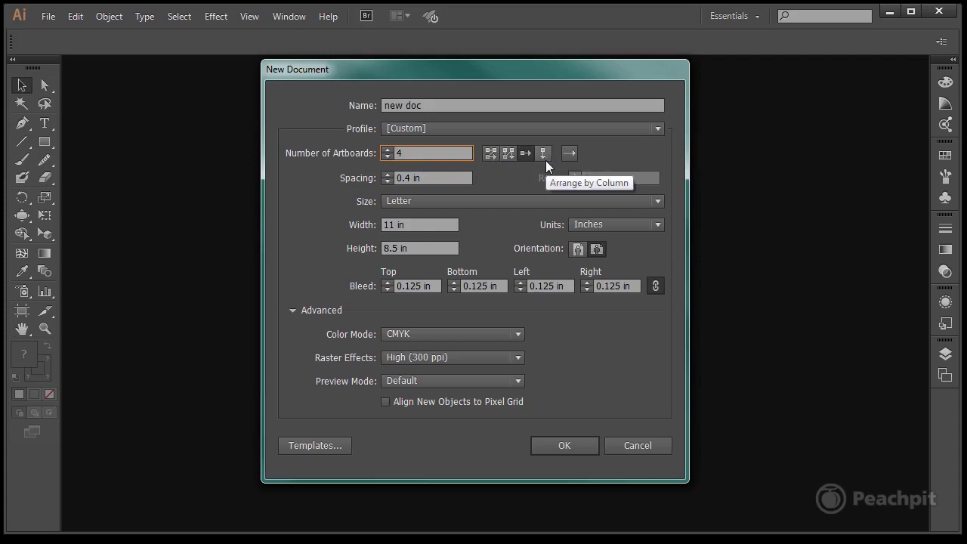
left_click(524, 152)
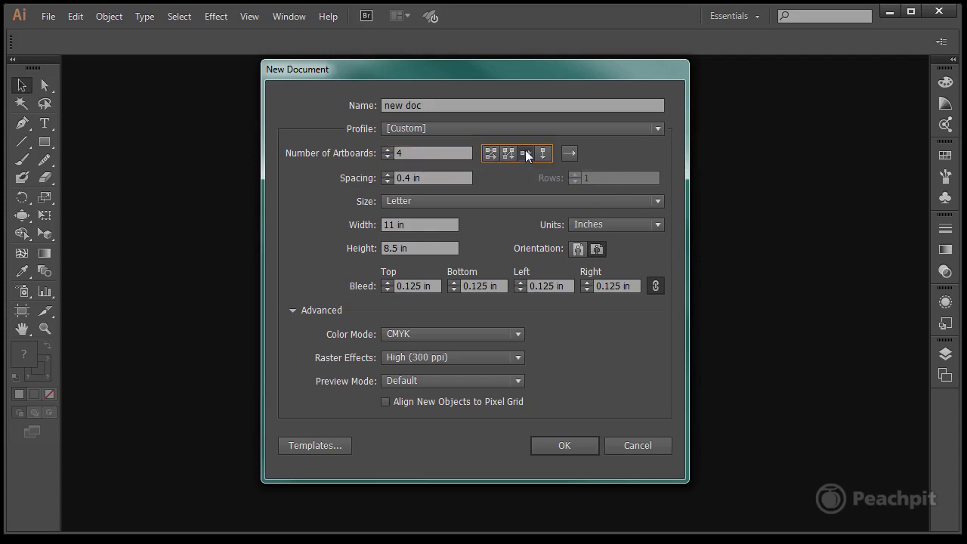
left_click(386, 173)
left_click(386, 173)
left_click(432, 177)
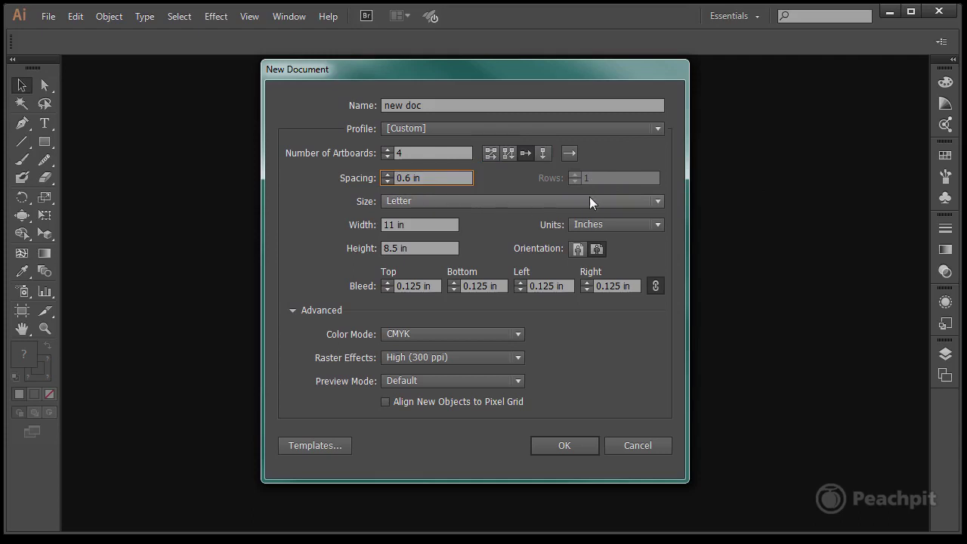
Step: Use Letter size in portrait orientation and set the bleed to 0 in on all sides
left_click(662, 198)
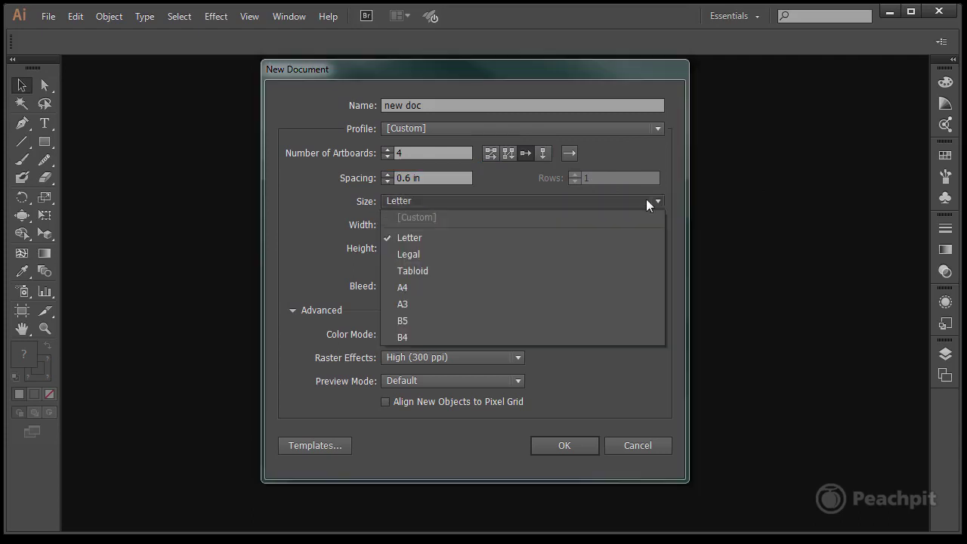
left_click(424, 234)
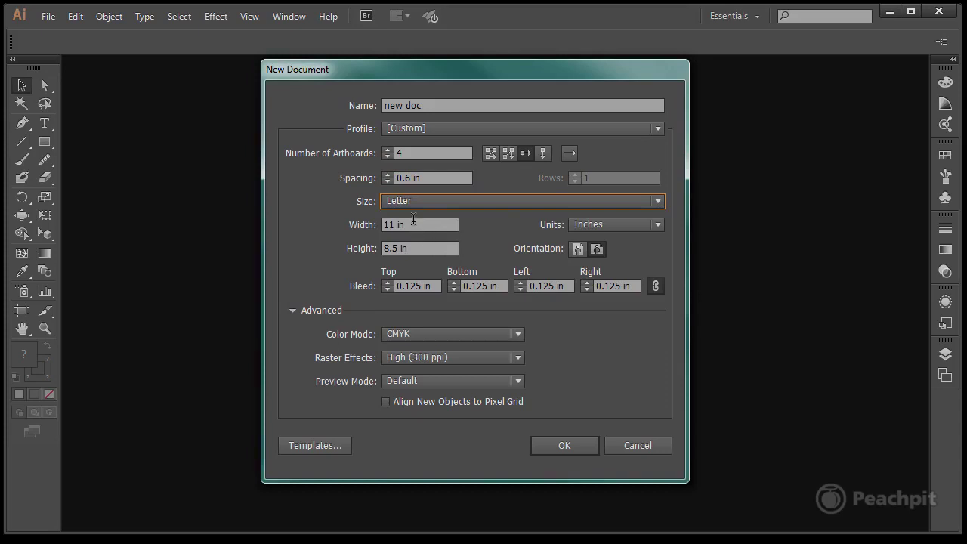
left_click(578, 250)
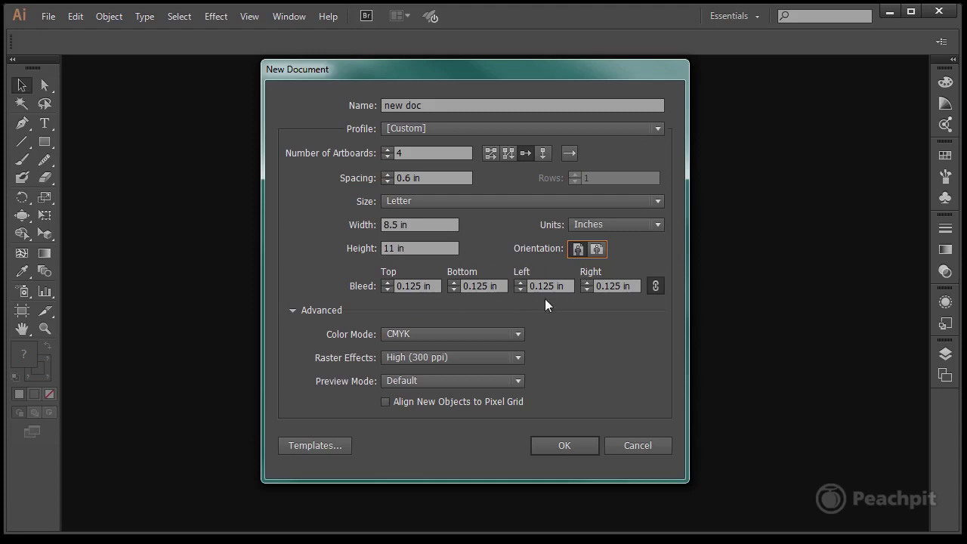
left_click(385, 290)
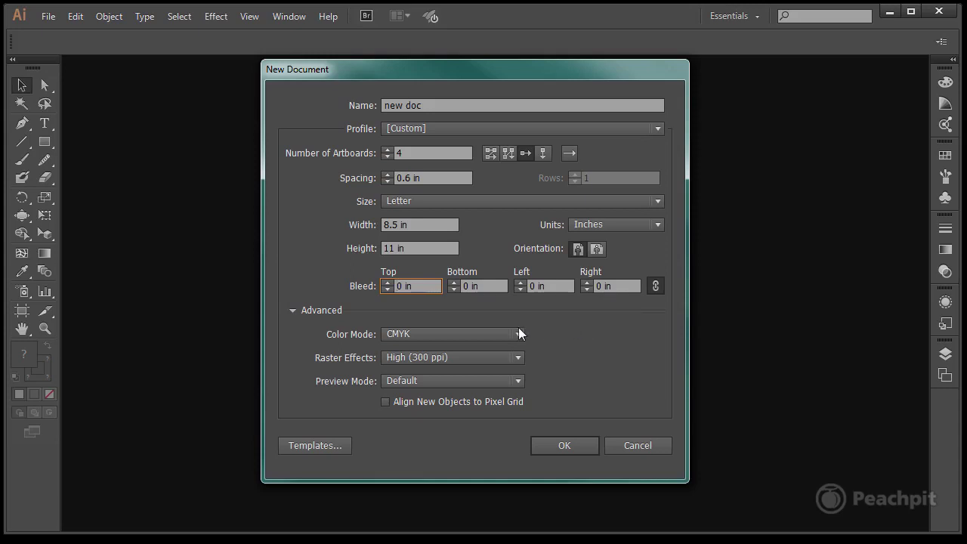
Step: Keep the CMYK color mode and create the document
left_click(295, 309)
left_click(294, 309)
left_click(522, 333)
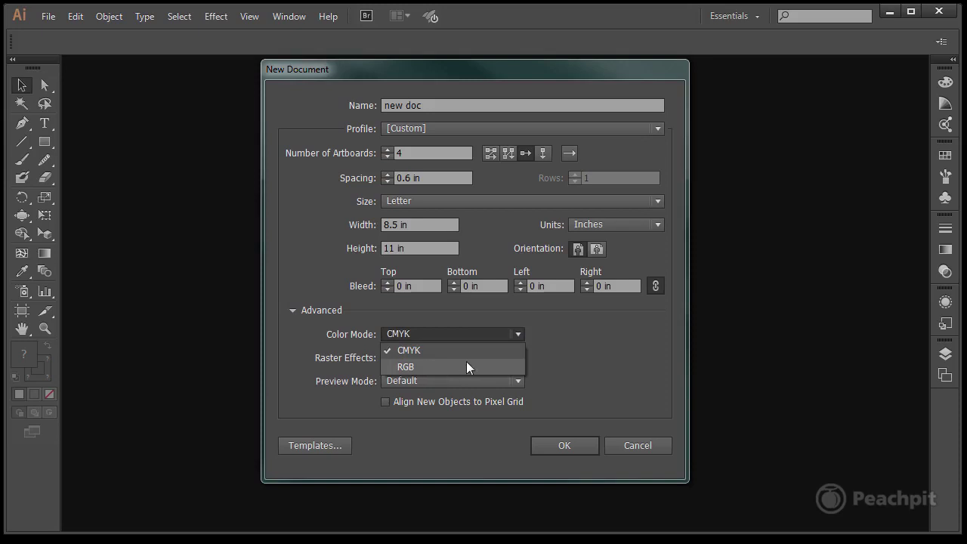
left_click(424, 334)
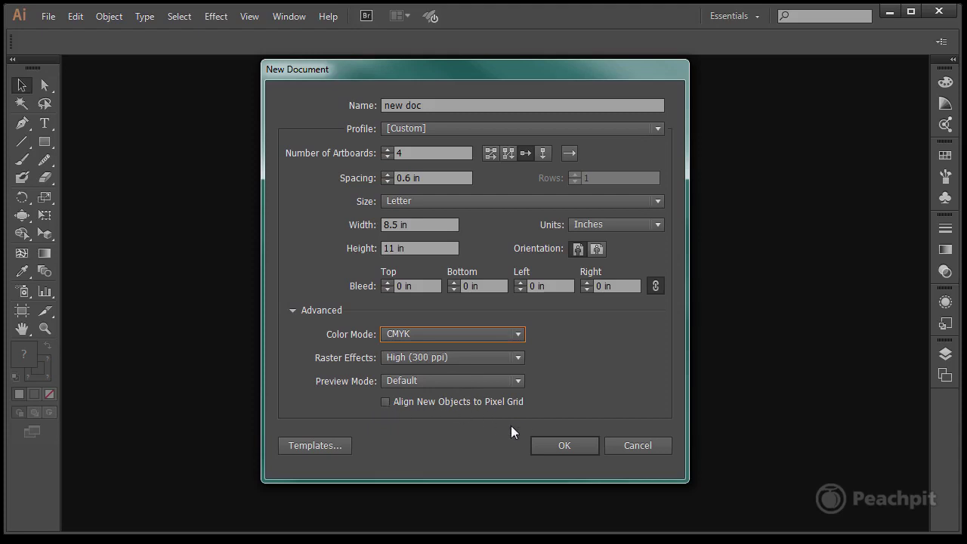
left_click(562, 444)
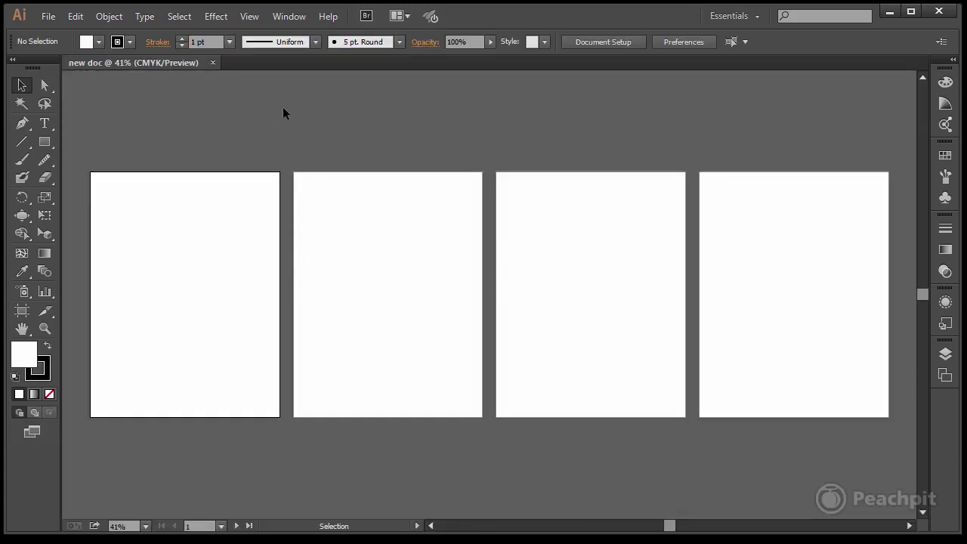
Step: Delete Artboard 4 and add a new artboard in its place
left_click(945, 375)
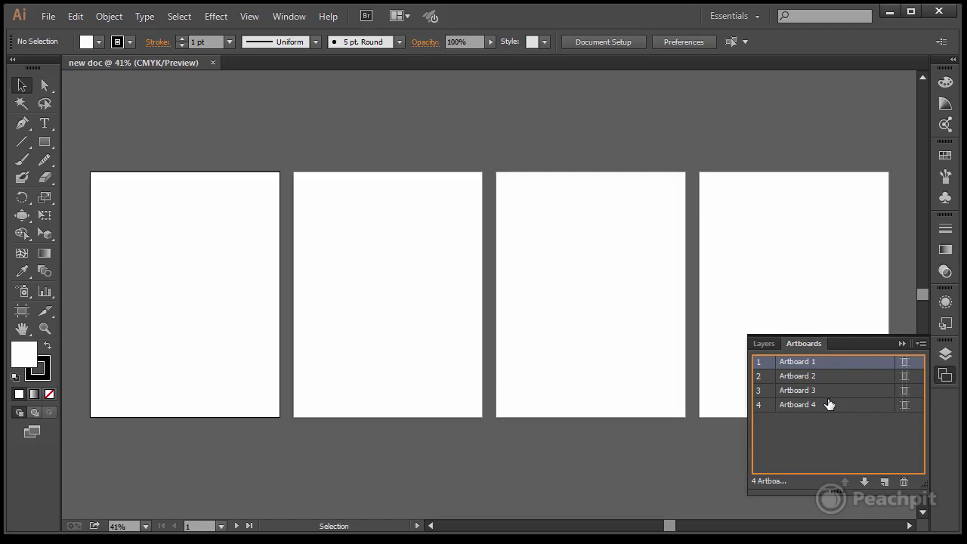
left_click(850, 404)
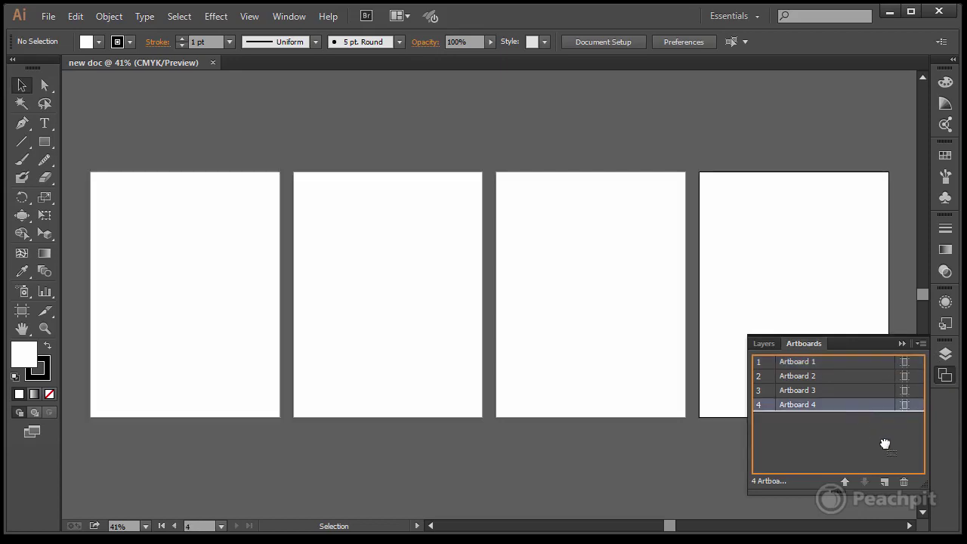
left_click(903, 482)
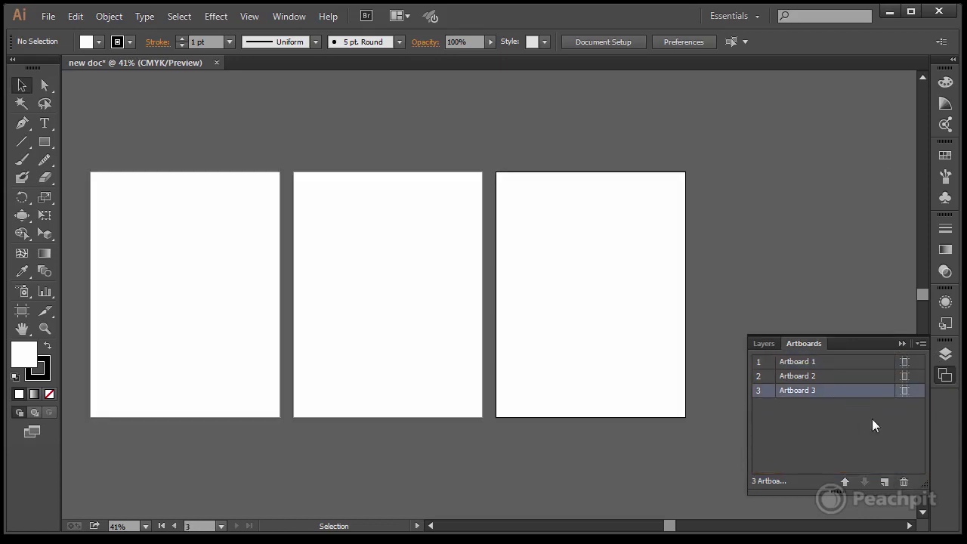
left_click(884, 479)
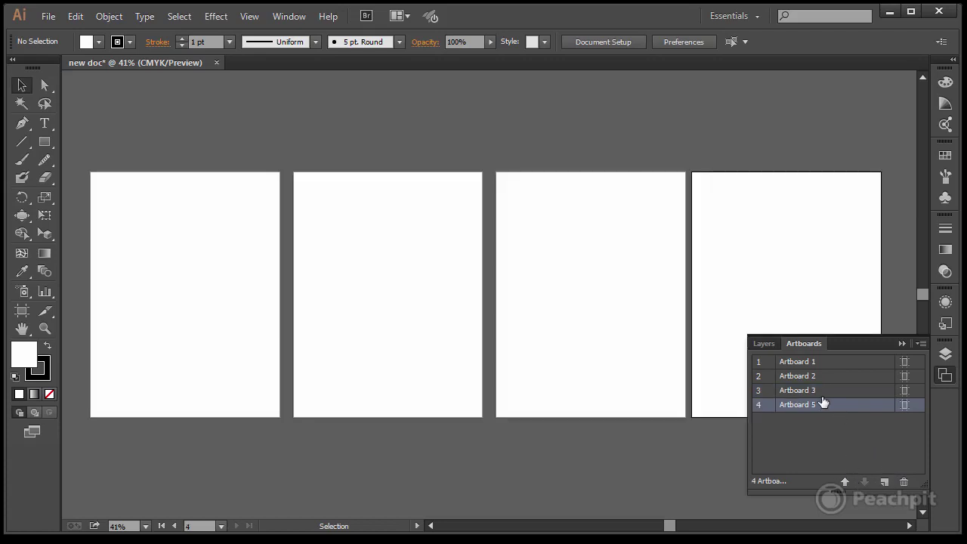
left_click(903, 344)
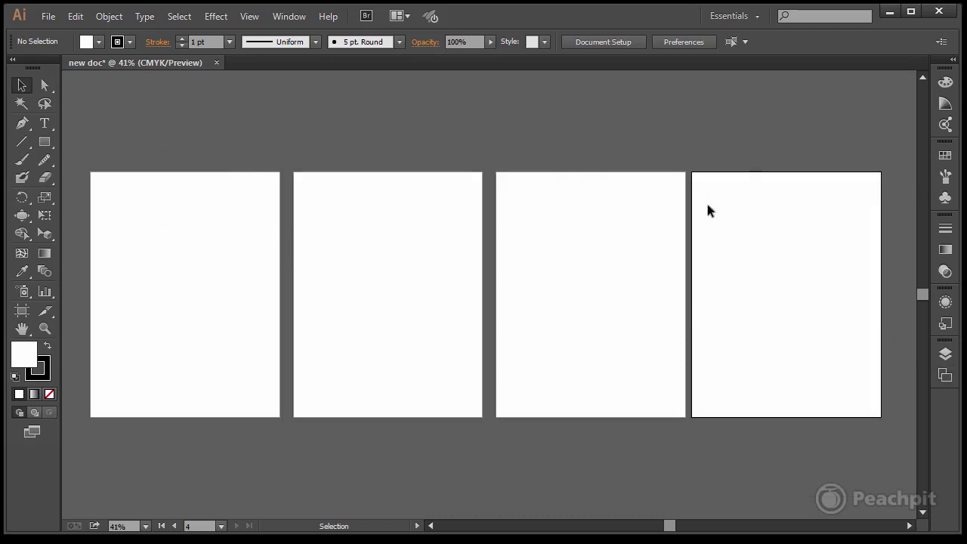
Step: Place the Illuminated Orange symbol near the top center of the first artboard and add the text "Orange Dot Art" beneath it
left_click(945, 197)
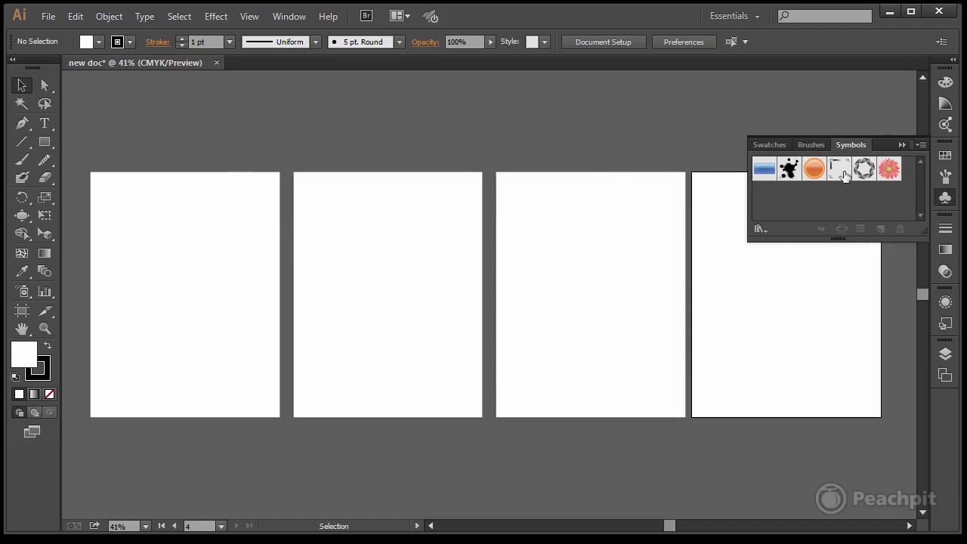
left_click_drag(813, 168, 201, 204)
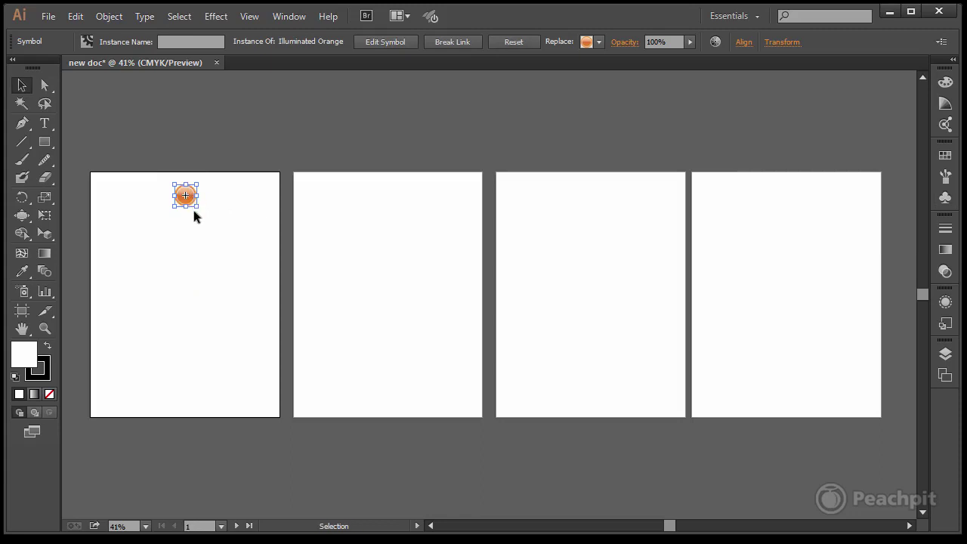
left_click(45, 122)
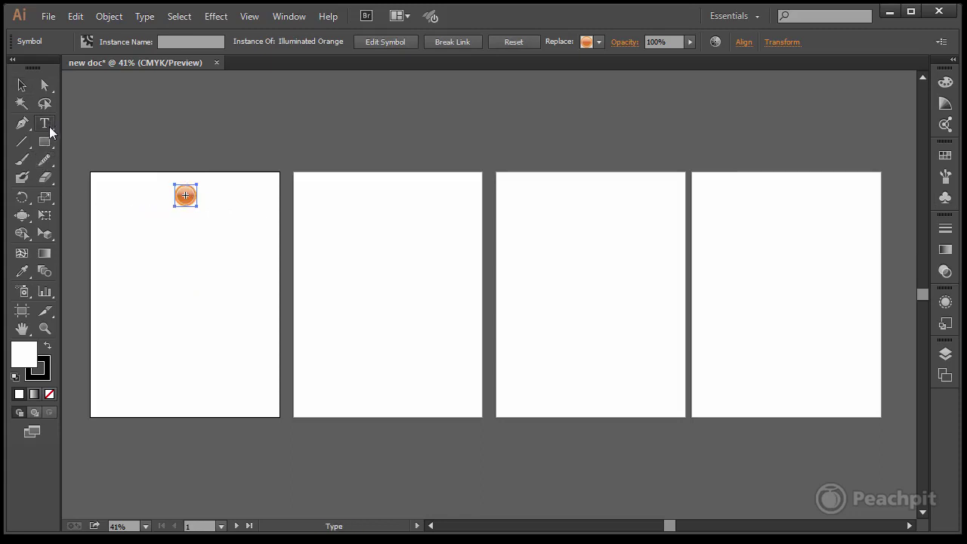
left_click(174, 219)
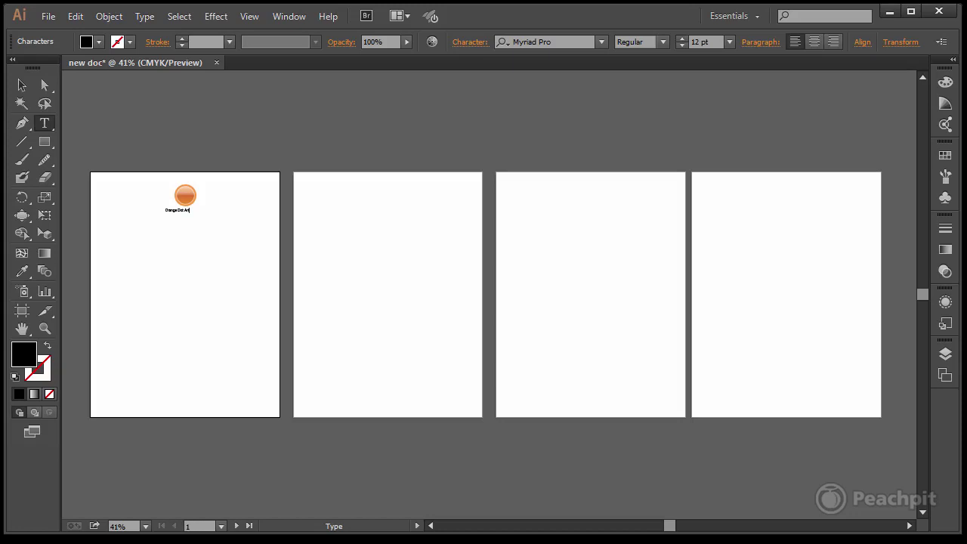
Step: Align the orange symbol and its text to each other by their horizontal centers
key("a")
left_click_drag(130, 172, 222, 249)
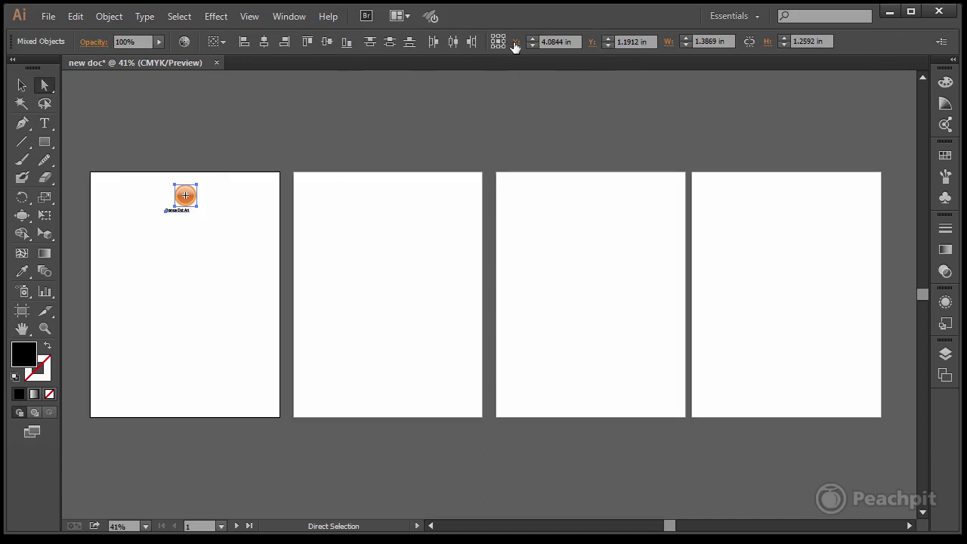
left_click(267, 40)
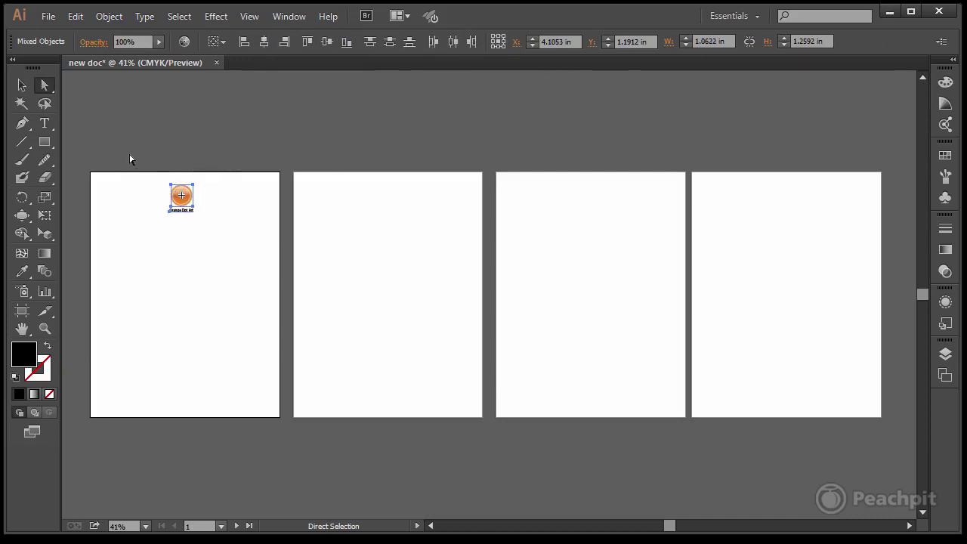
left_click(151, 144)
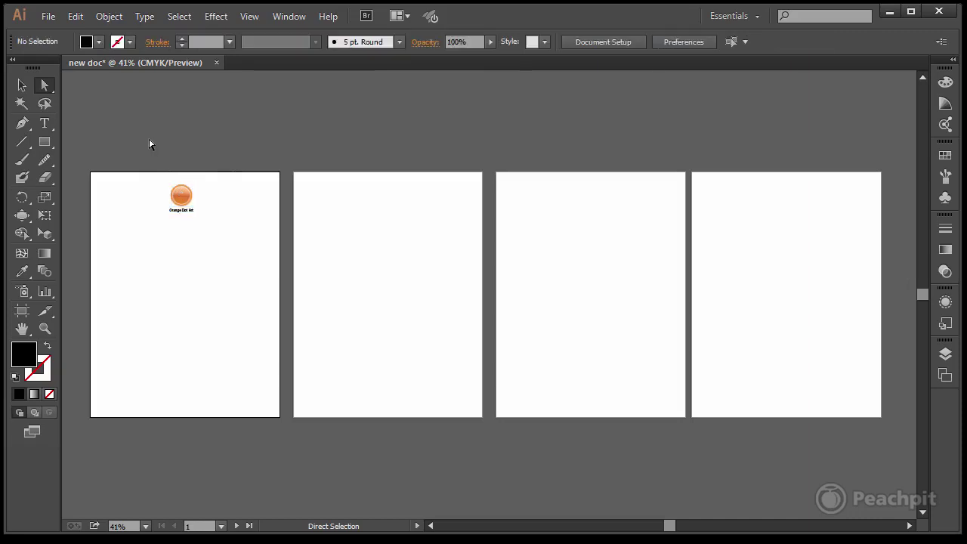
Step: Copy the orange symbol with its text and paste both on all artboards
left_click_drag(152, 172, 184, 176)
left_click(21, 86)
left_click_drag(130, 172, 229, 226)
left_click(75, 15)
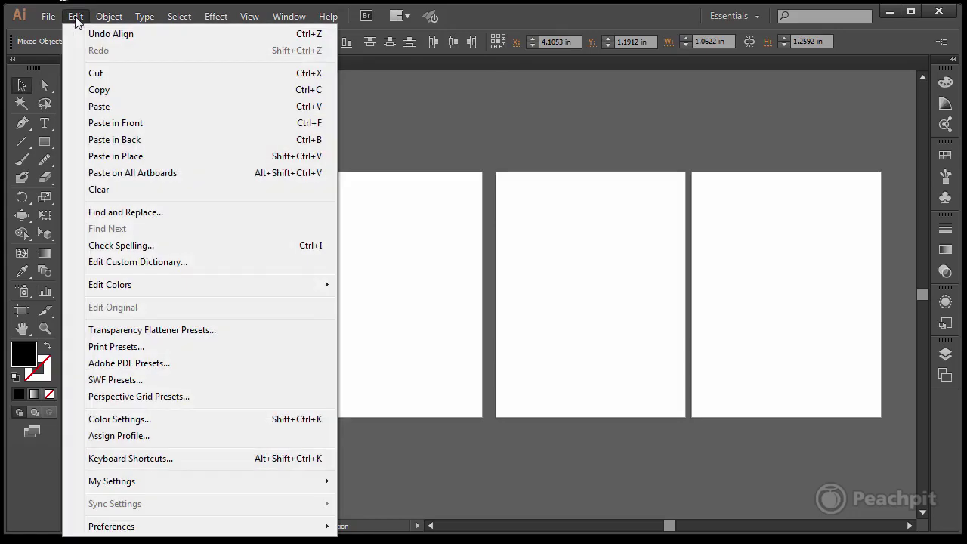
left_click(99, 89)
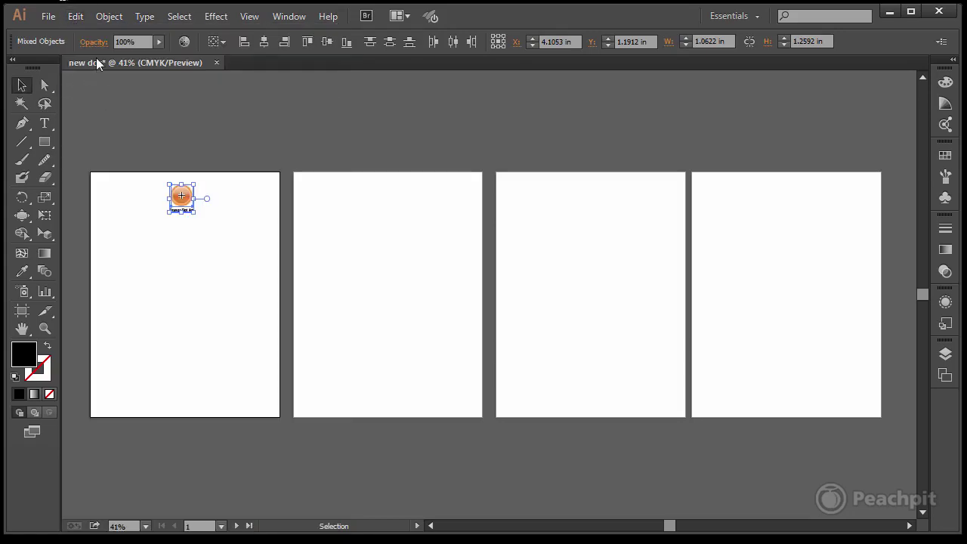
left_click(75, 16)
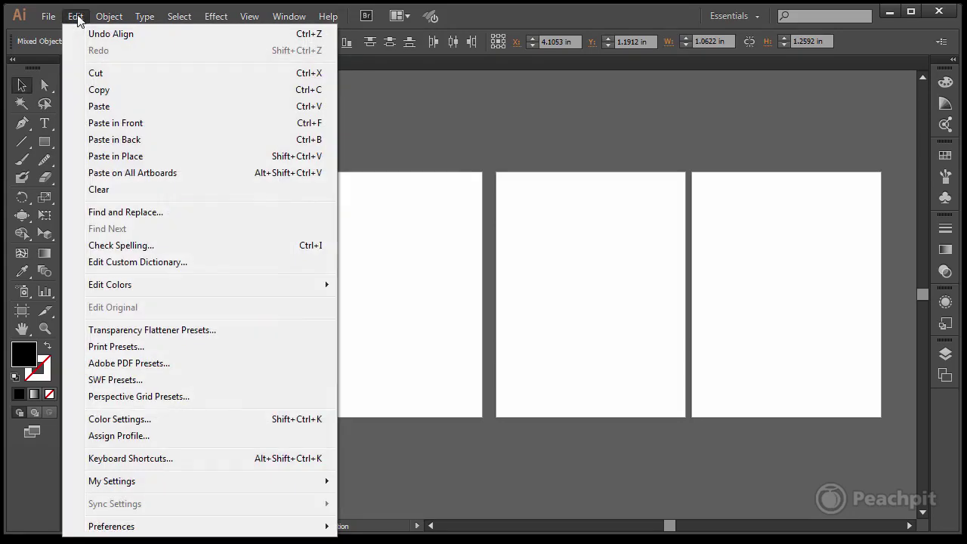
left_click(121, 172)
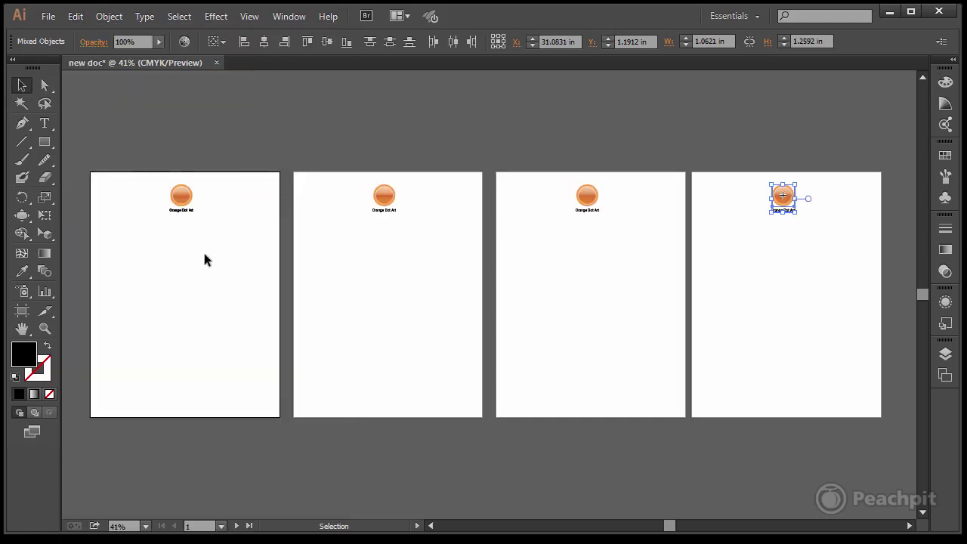
left_click(764, 162)
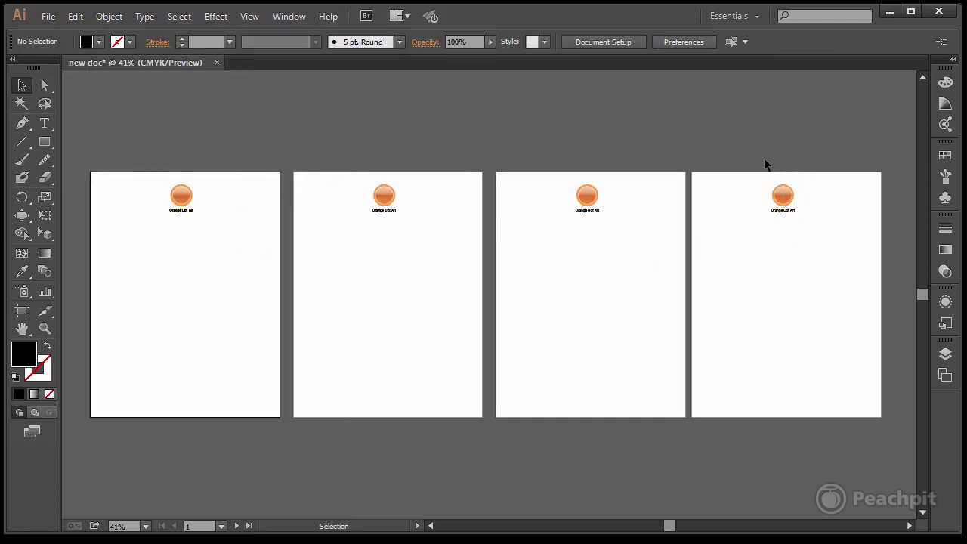